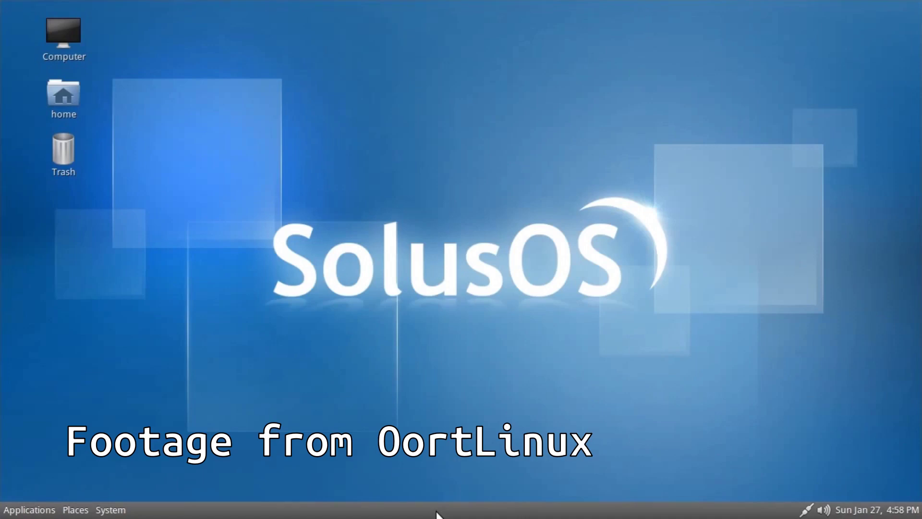
- Browse the panel's applications menu and network options, nudging the file manager window aside
click(37, 510)
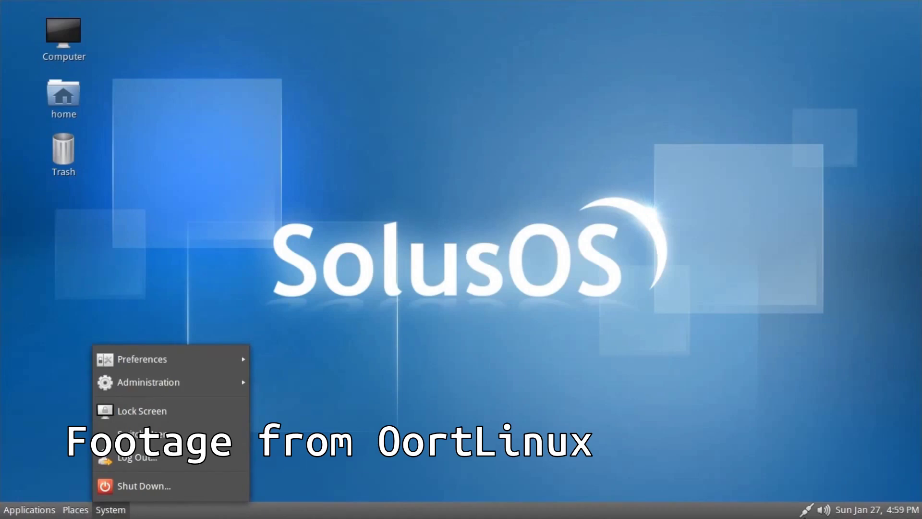
click(808, 514)
click(807, 511)
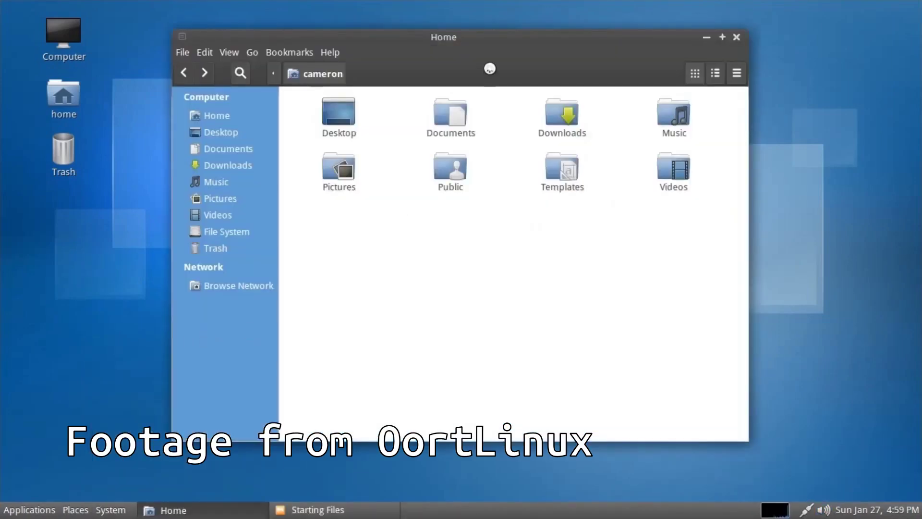
drag(451, 37, 481, 65)
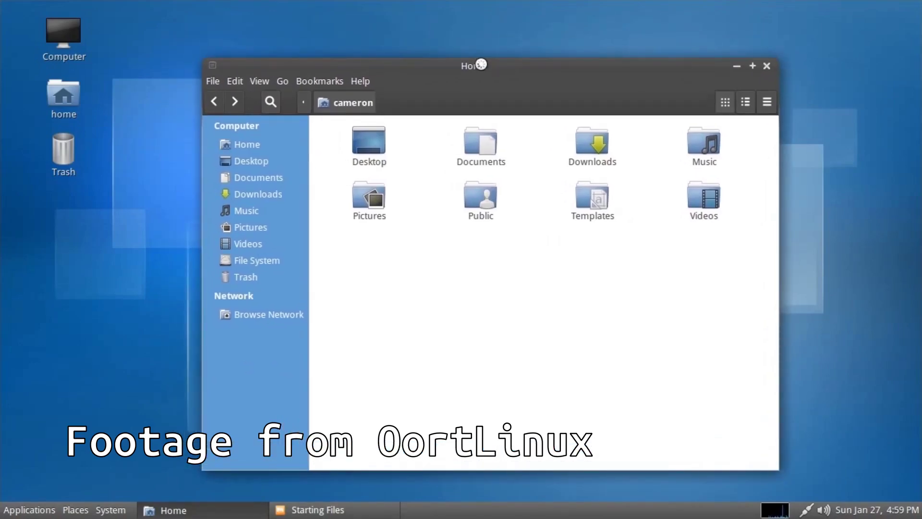
- Bring up the Athena file manager's About dialog showing version 1.0
click(364, 80)
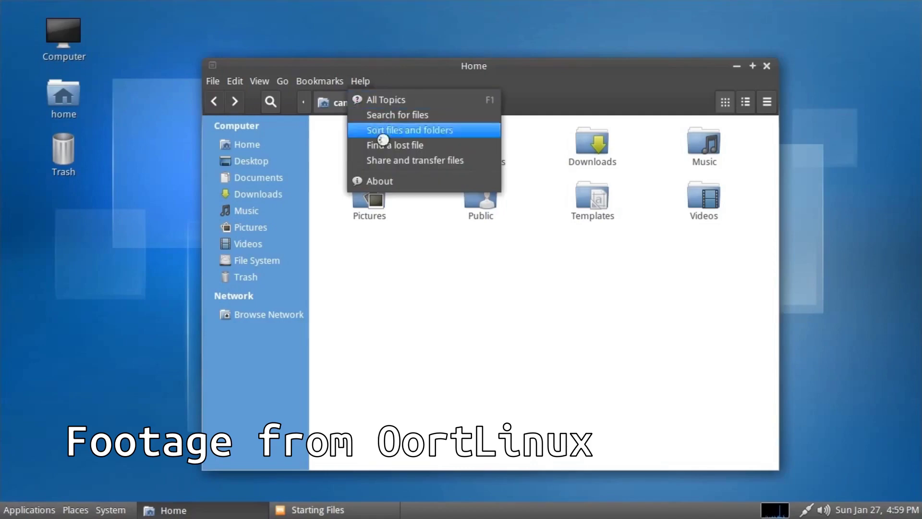
click(389, 178)
drag(443, 187, 481, 226)
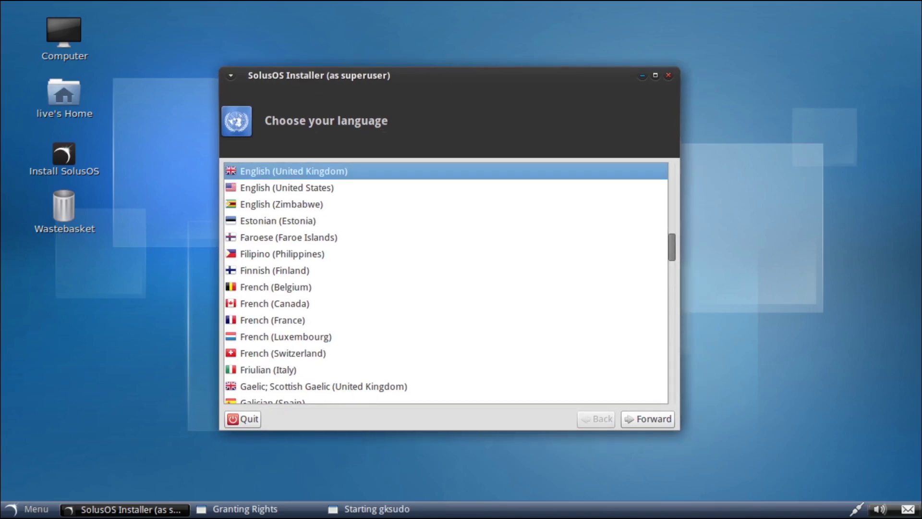
- Advance past language choice and set the timezone to America/Los_Angeles
click(632, 418)
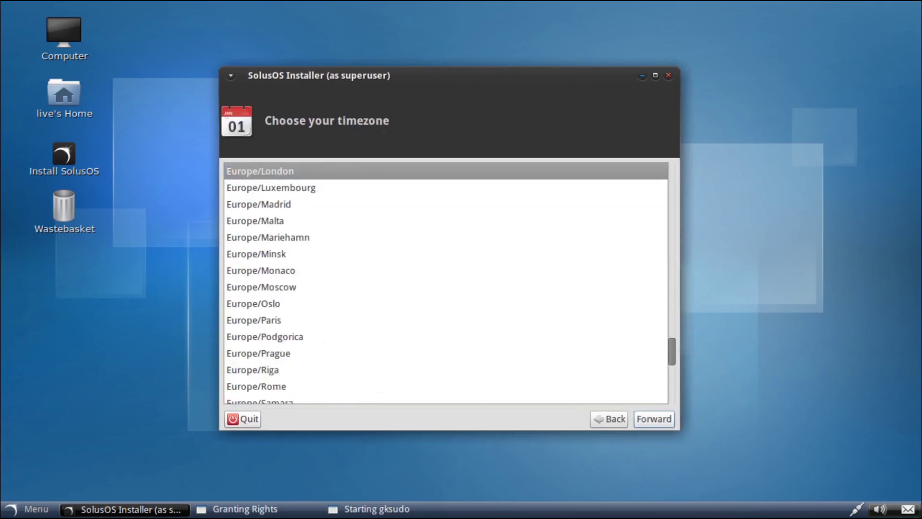
click(627, 418)
click(663, 416)
scroll(358, 260, down, 4)
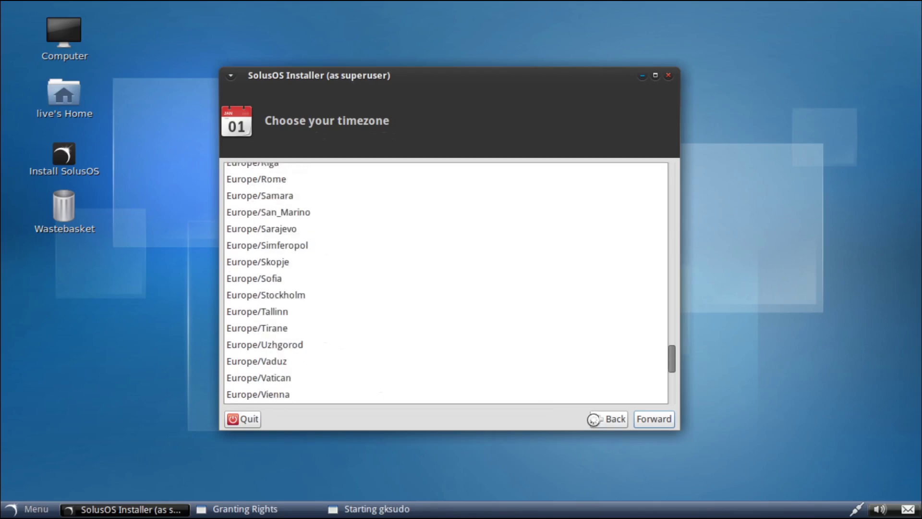
scroll(251, 214, down, 5)
scroll(251, 214, down, 10)
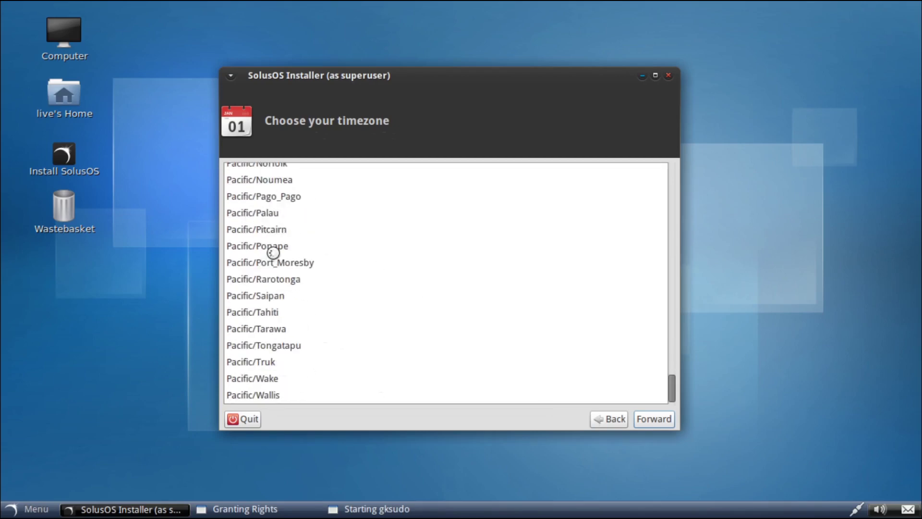
scroll(270, 214, up, 3)
scroll(270, 214, up, 3)
scroll(270, 214, up, 3)
click(302, 351)
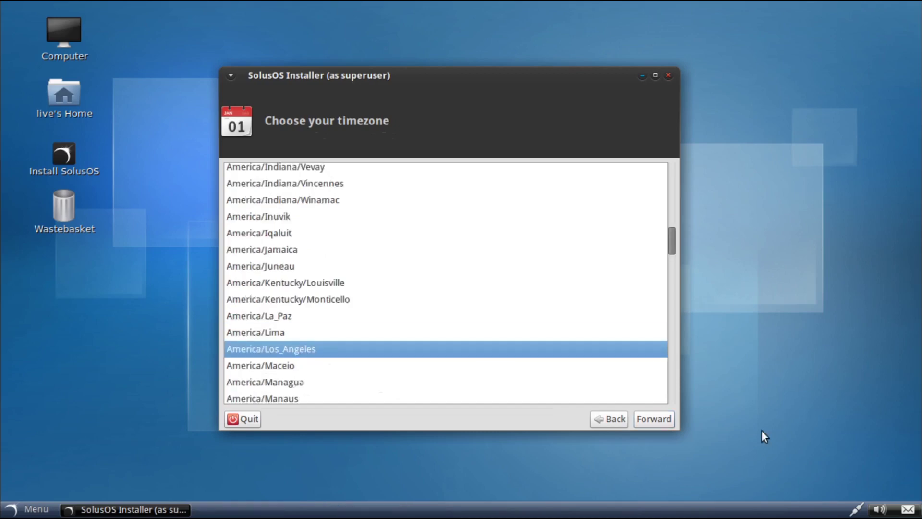
click(654, 419)
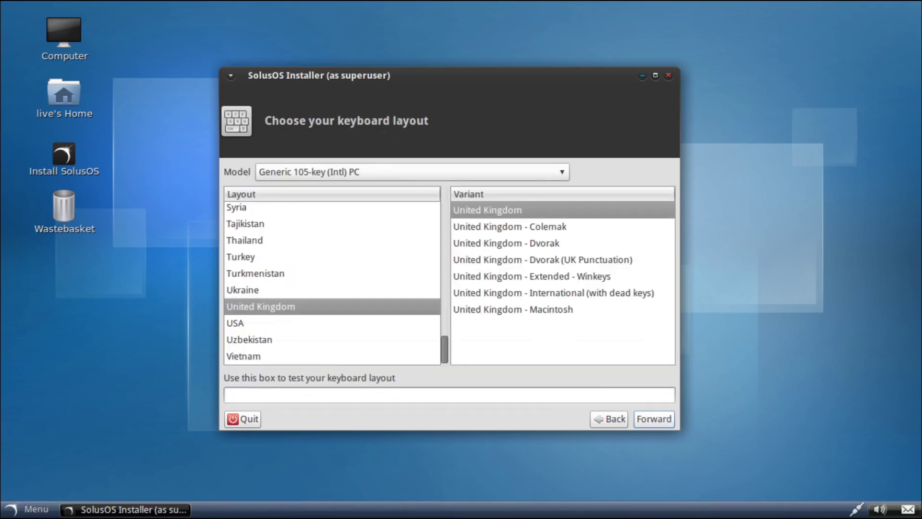
- Choose the USA keyboard layout, dismiss the missing root partition error and launch the partition editor
click(294, 324)
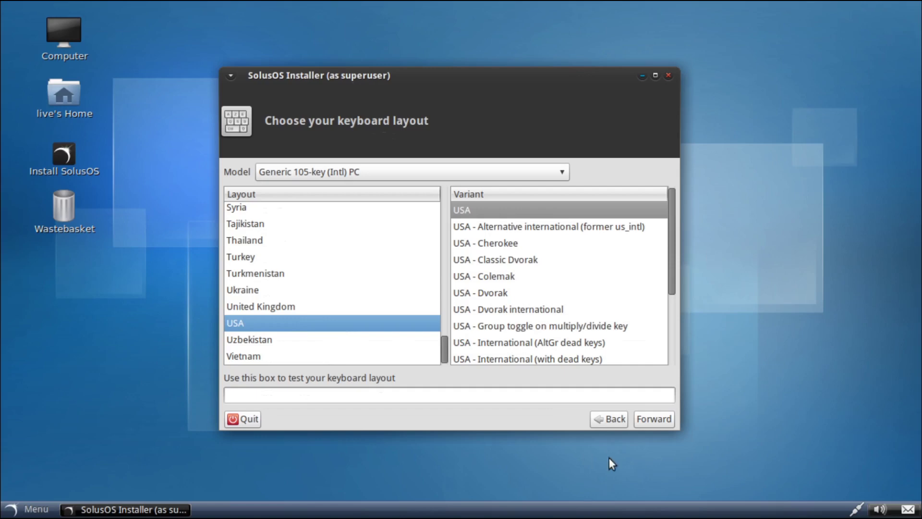
click(655, 419)
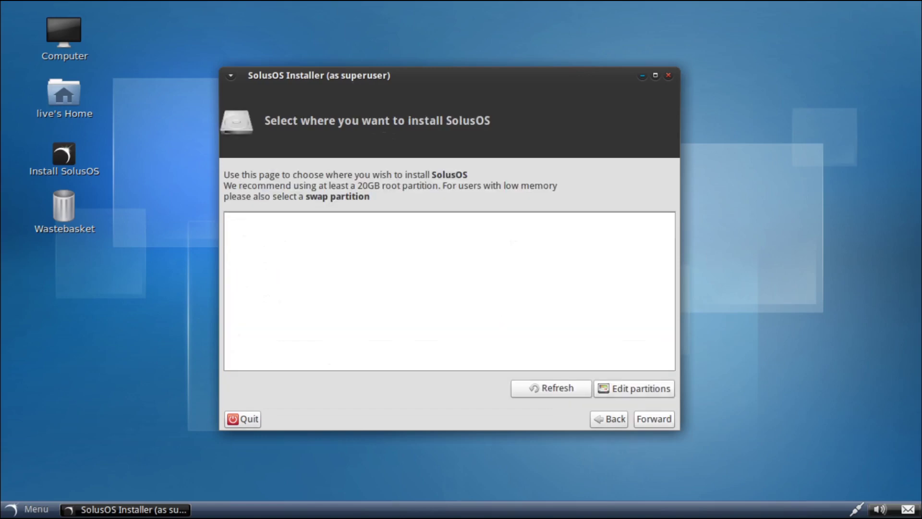
click(647, 418)
click(558, 302)
click(634, 388)
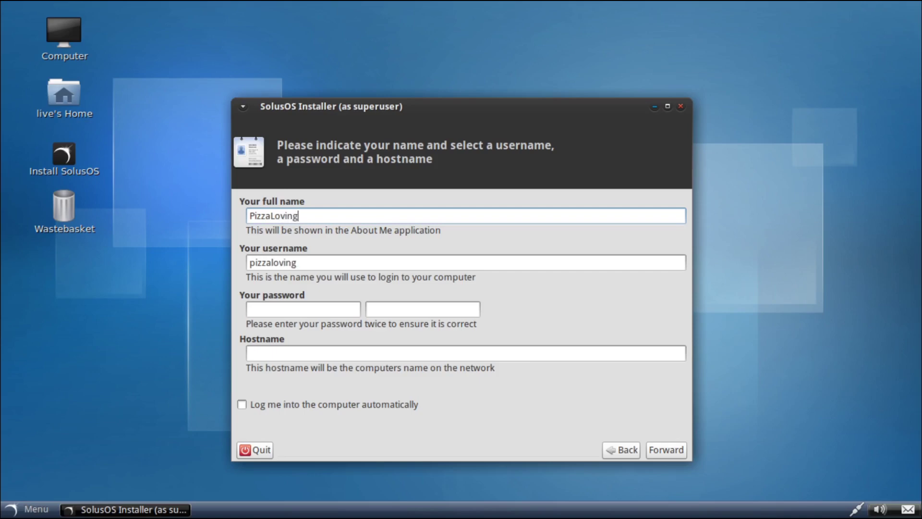
- Fill in password and hostname fields and close the leftover appearance settings window from the panel
key(Tab)
key(Tab)
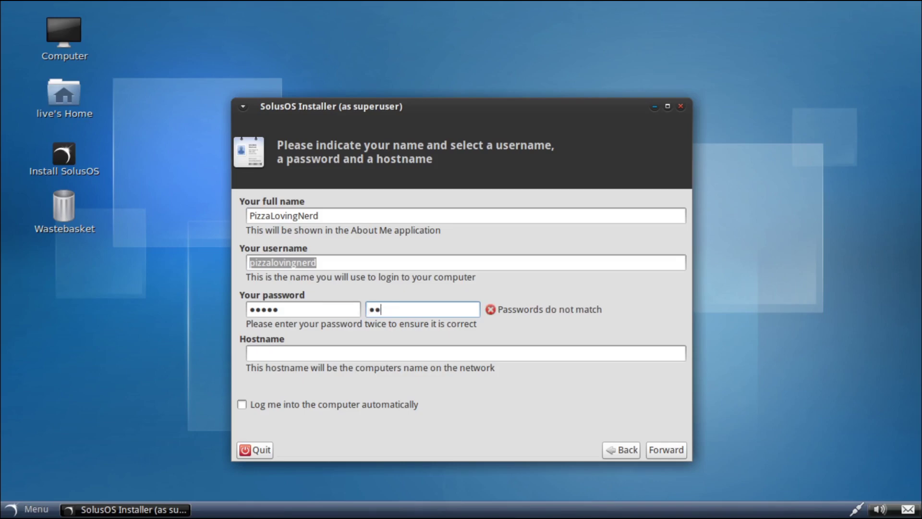
key(Tab)
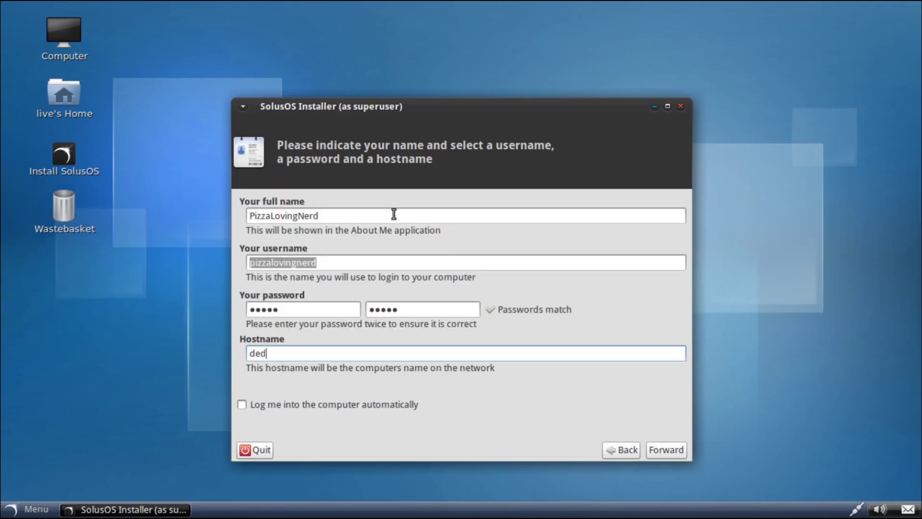
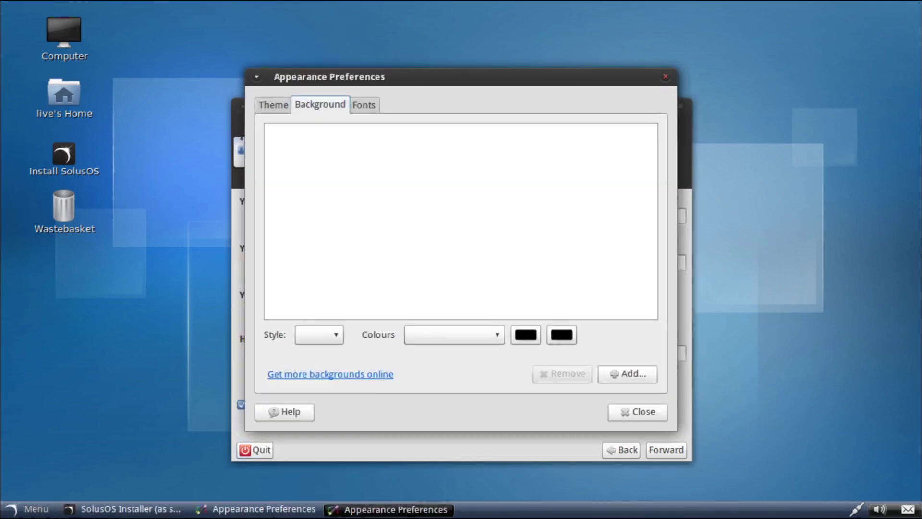
right_click(263, 510)
click(223, 482)
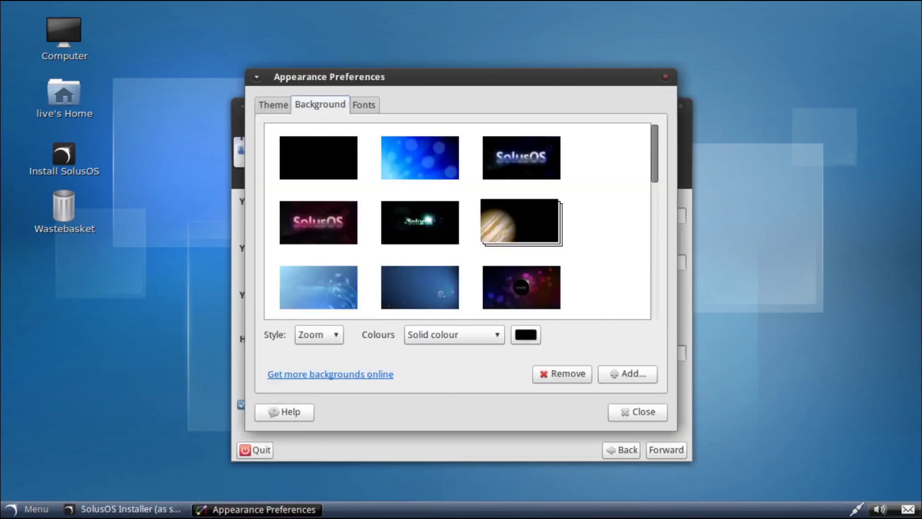
right_click(389, 509)
click(303, 481)
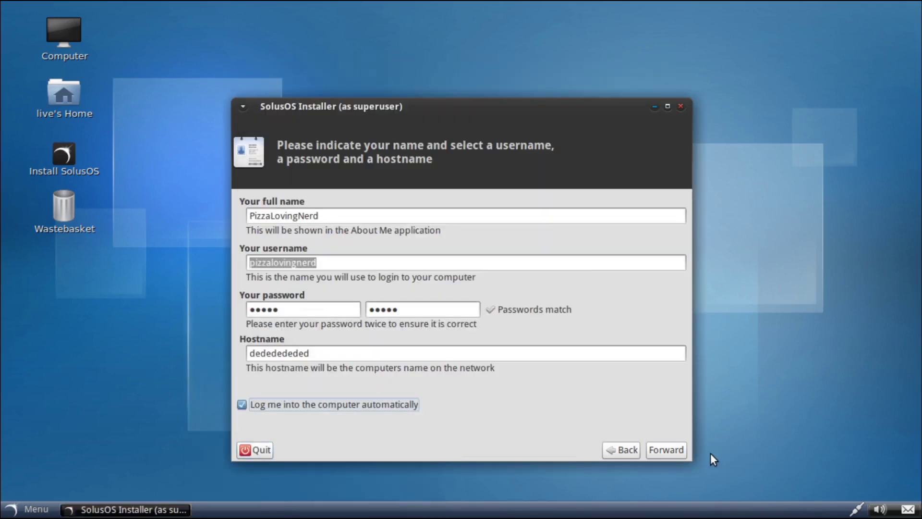
- Accept the user details, keep Install GRUB and start the installation
click(666, 450)
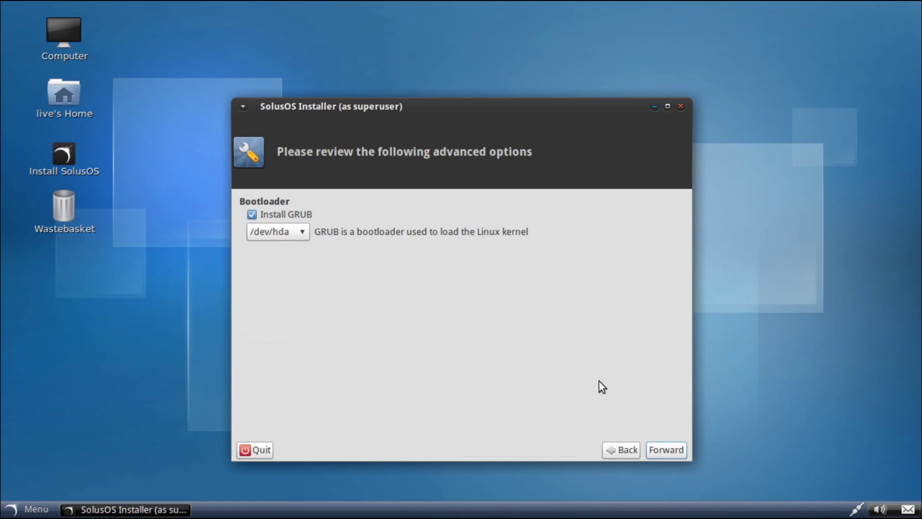
click(666, 450)
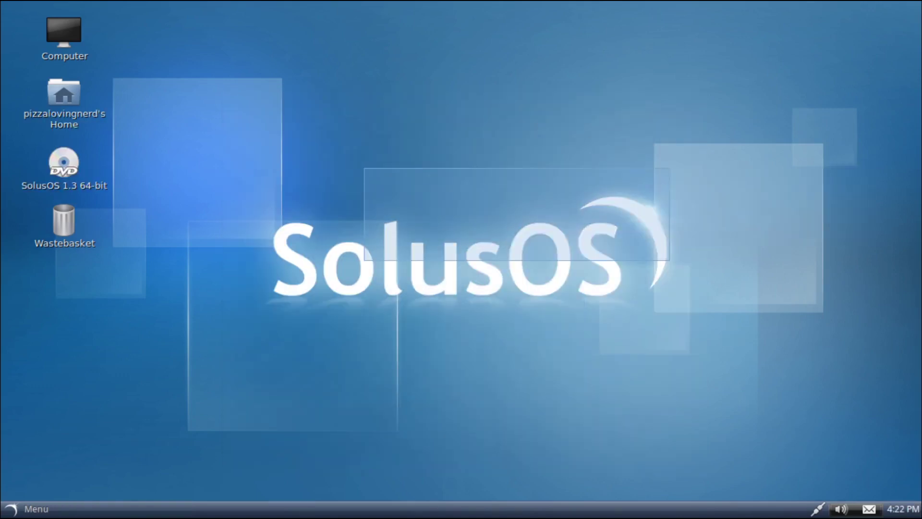
- From the desktop's context menu, apply the dark SolusOS logo wallpaper as the background
right_click(475, 308)
click(541, 480)
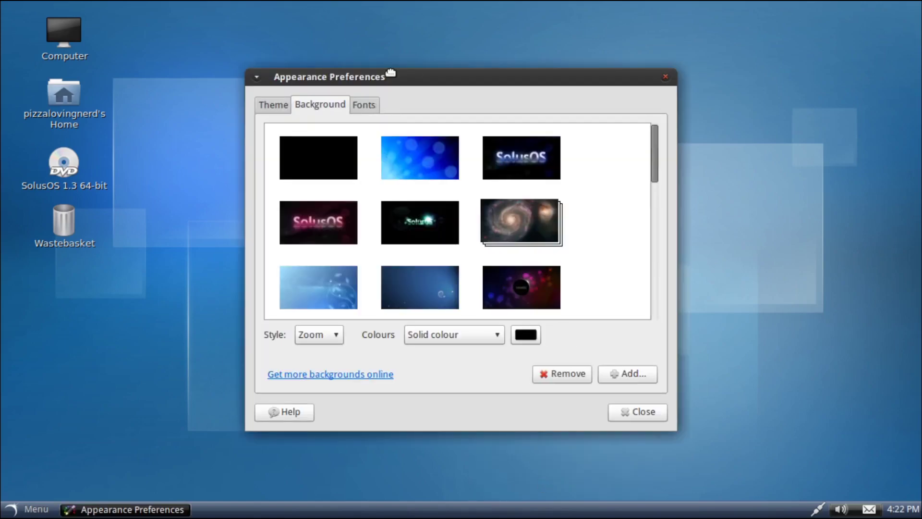
click(420, 222)
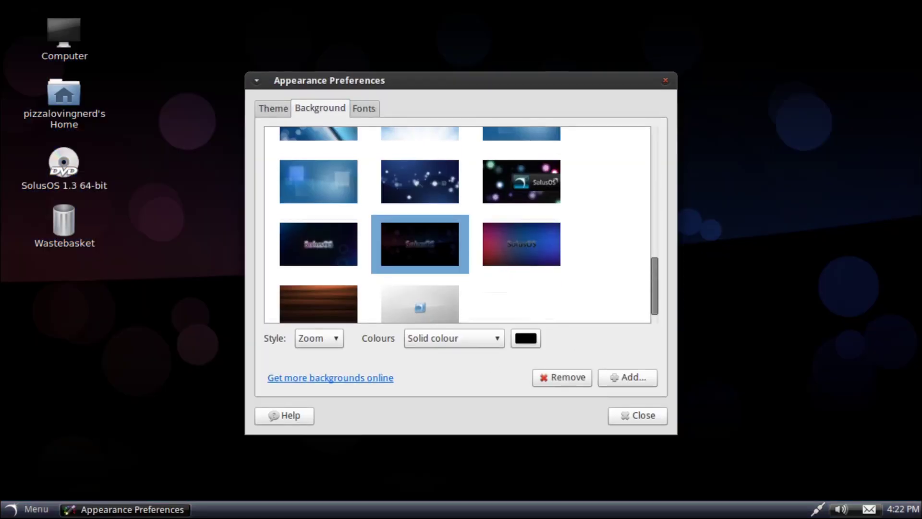
mouse_move(542, 76)
mouse_down()
mouse_move(509, 207)
mouse_move(606, 63)
mouse_up()
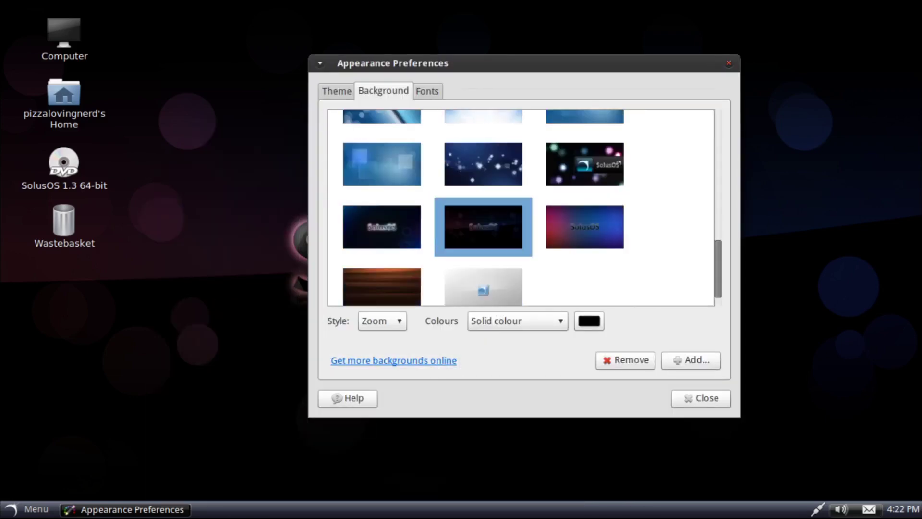
scroll(696, 161, down, 1)
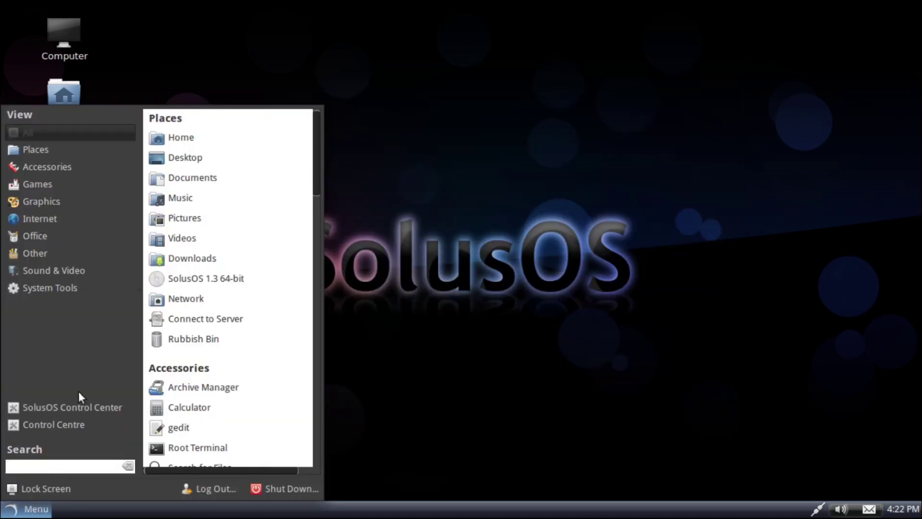
- Launch SolusOS Control Center and browse its Look and Feel and Personal categories
click(72, 407)
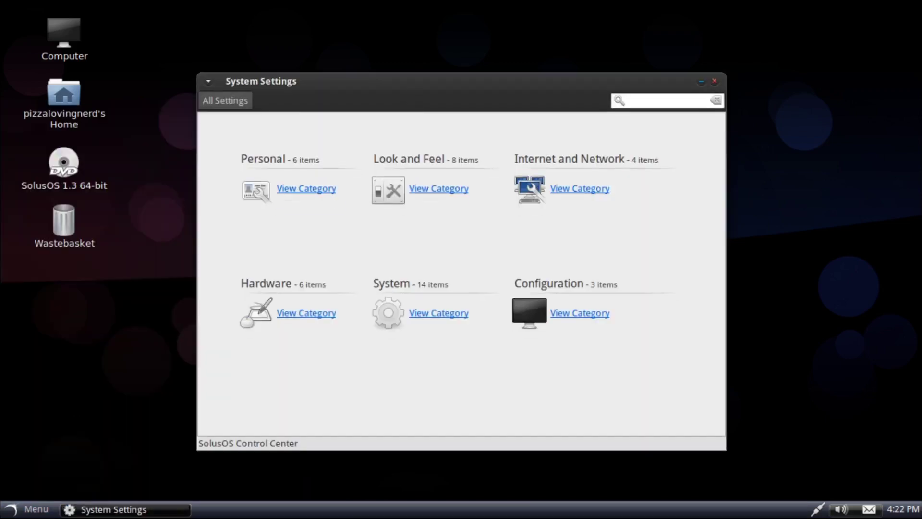
drag(411, 95, 519, 57)
click(546, 158)
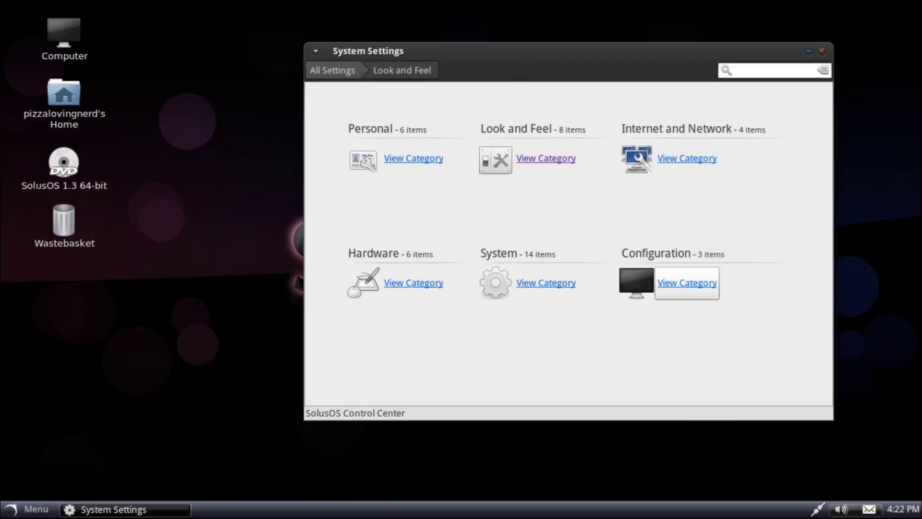
click(414, 158)
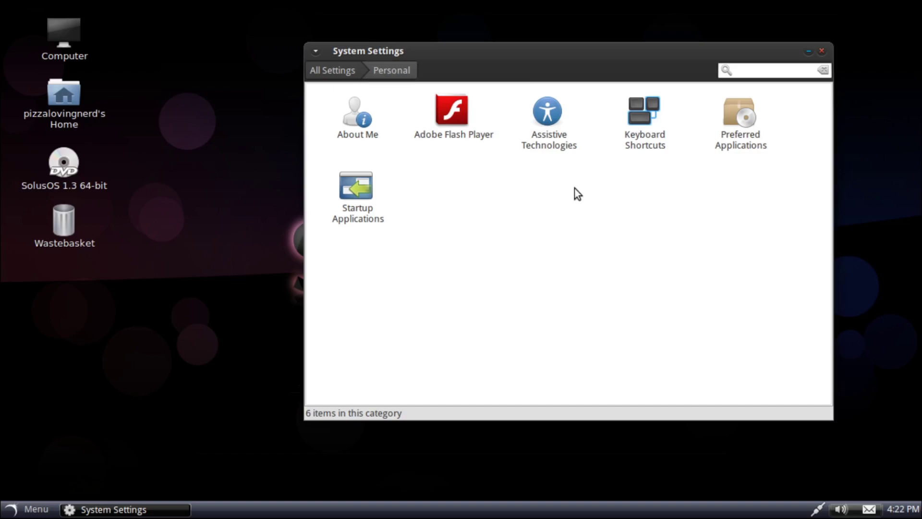
click(333, 70)
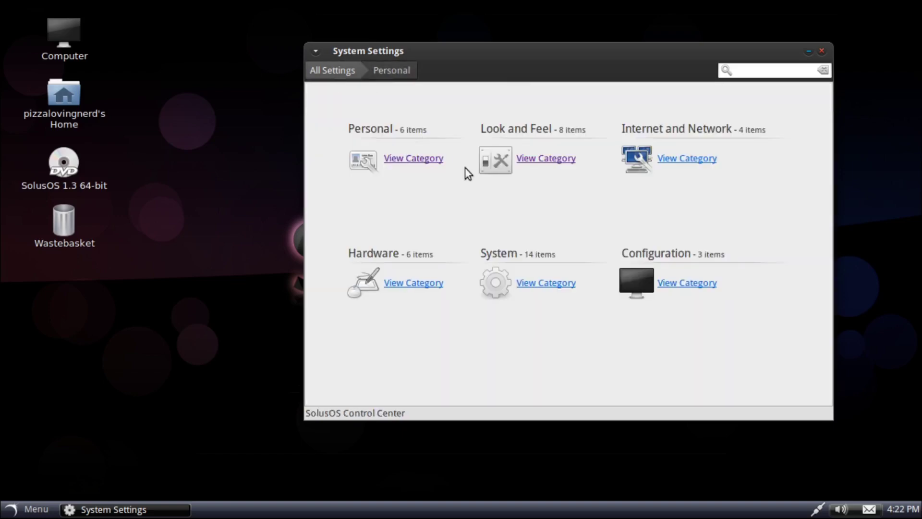
click(501, 166)
- Check Appearance preferences with the Eveline Dawn theme, then launch CompizConfig Settings Manager
click(354, 102)
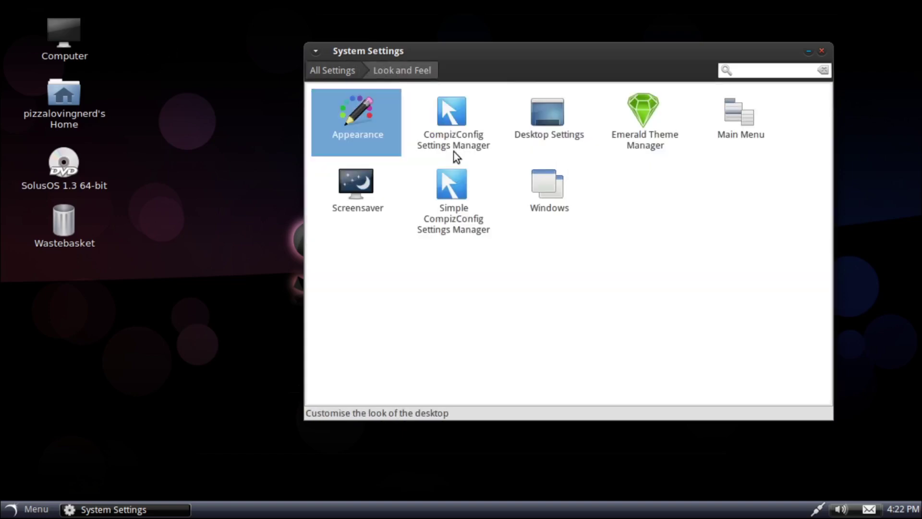
double_click(386, 126)
click(461, 250)
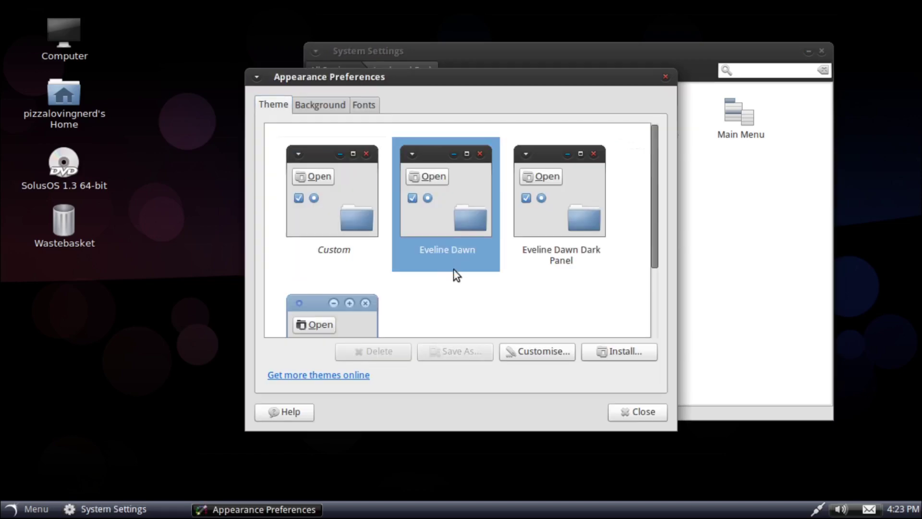
scroll(528, 241, down, 3)
scroll(529, 242, up, 3)
key(Escape)
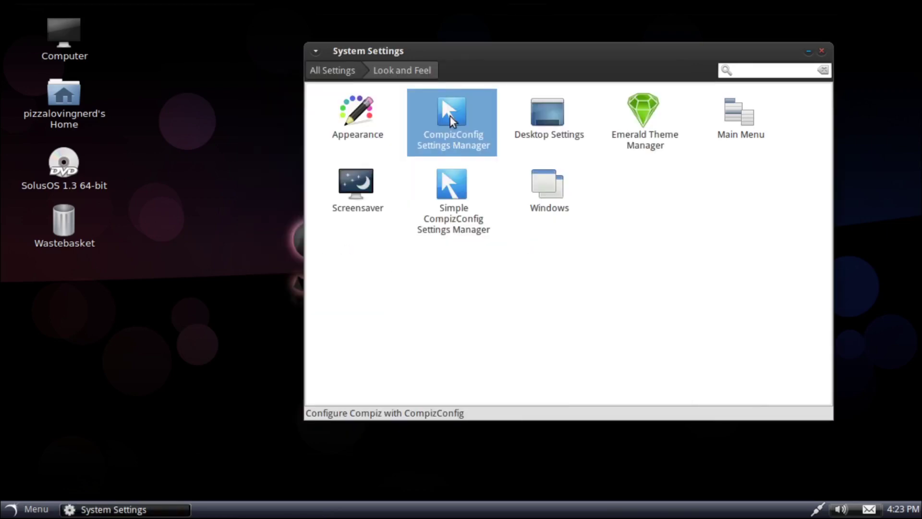
double_click(451, 117)
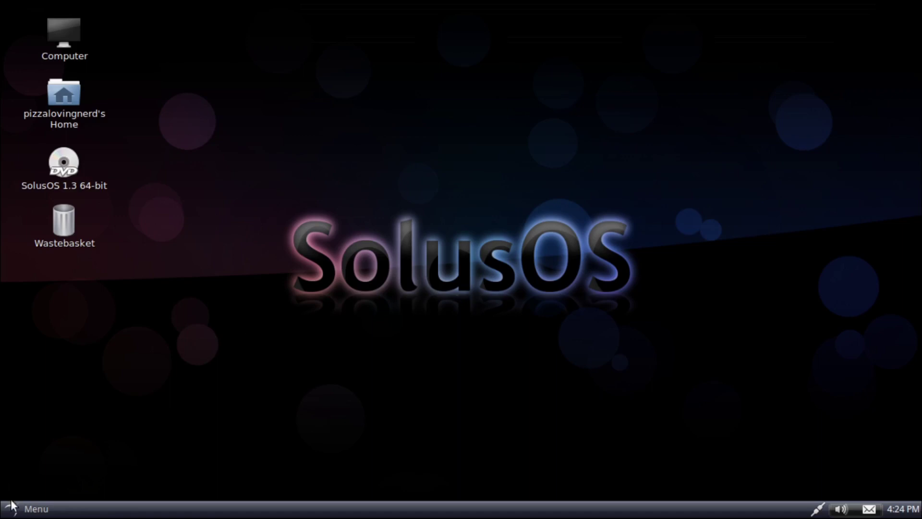
- In the main menu, view the settings categories and switch back to application categories
click(13, 508)
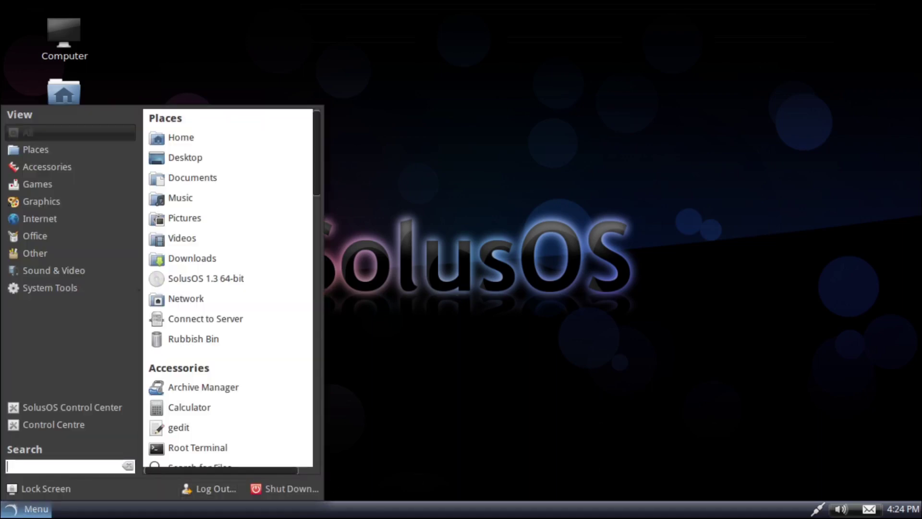
click(53, 424)
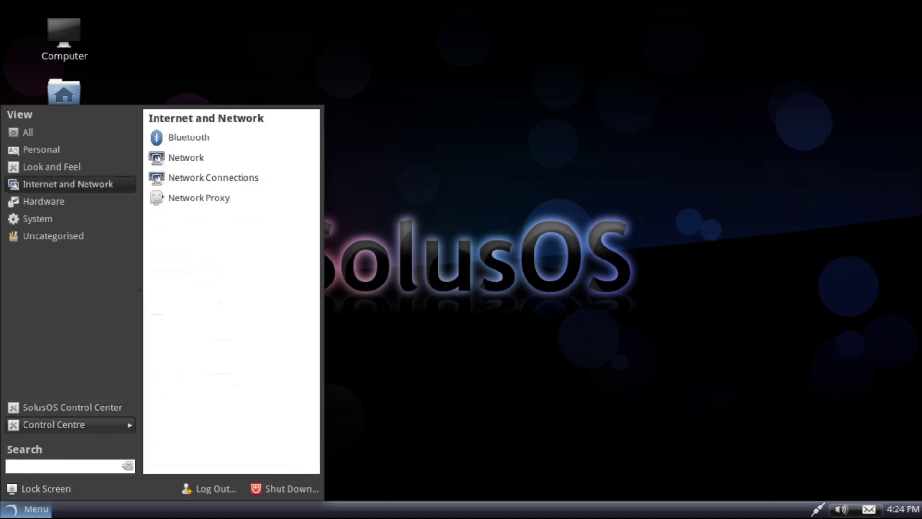
click(53, 424)
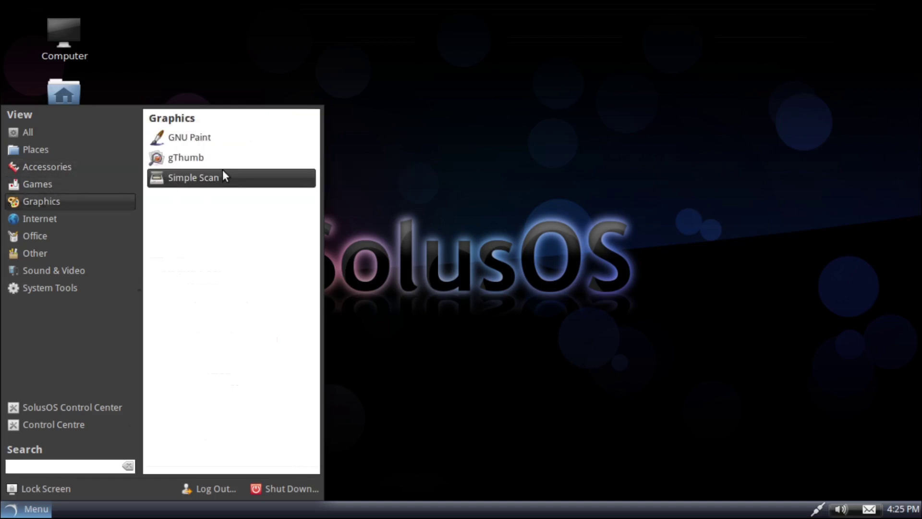
mouse_move(37, 183)
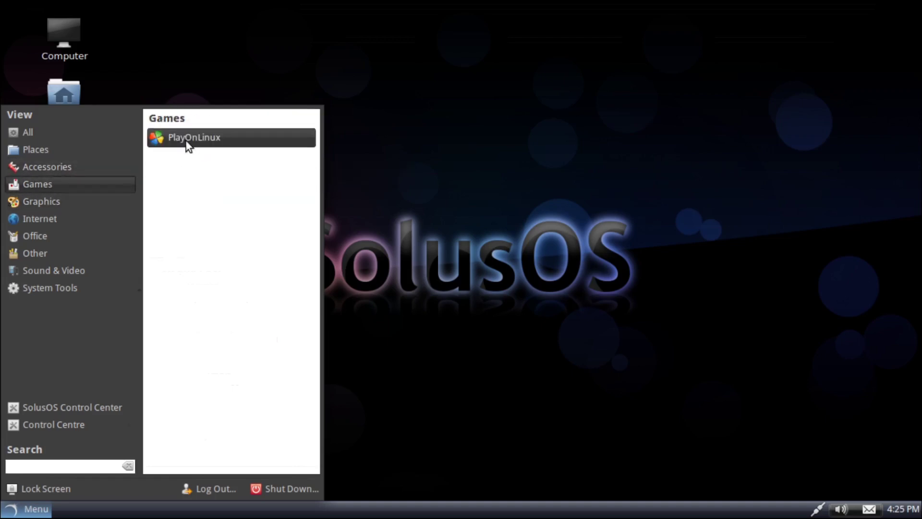
- Launch PlayOnLinux, dismiss the missing 32-bit OpenGL libraries warning and start its Messenger
click(193, 137)
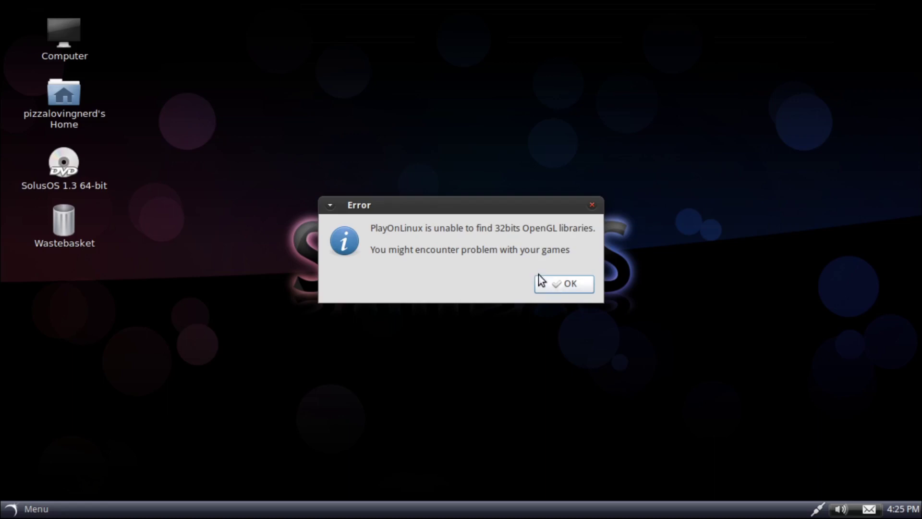
drag(468, 217, 435, 220)
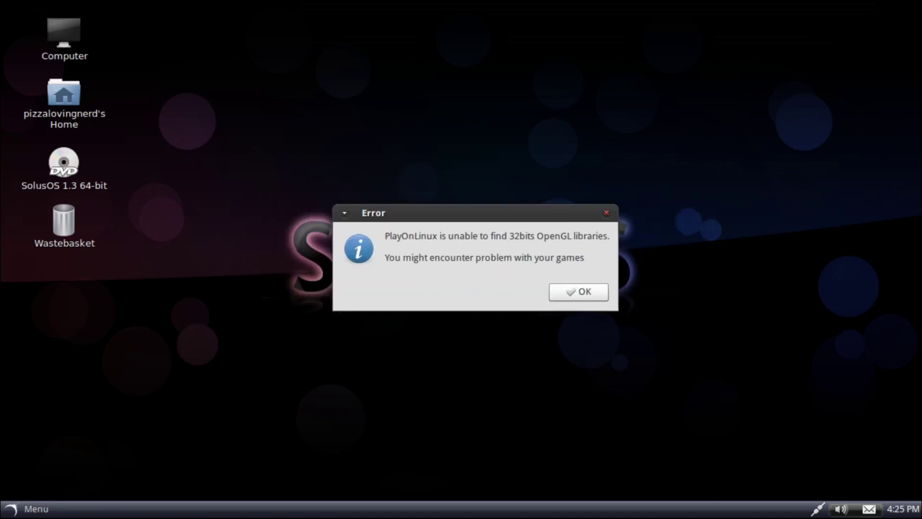
click(529, 288)
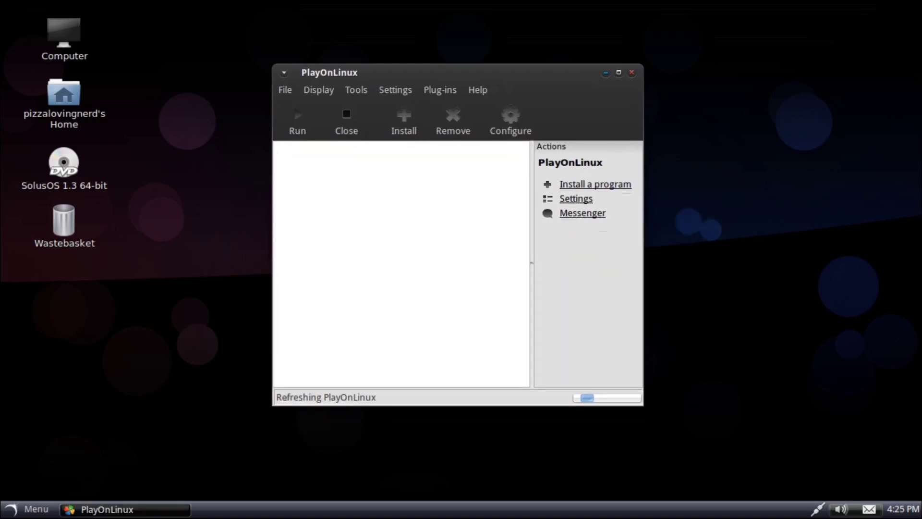
click(577, 211)
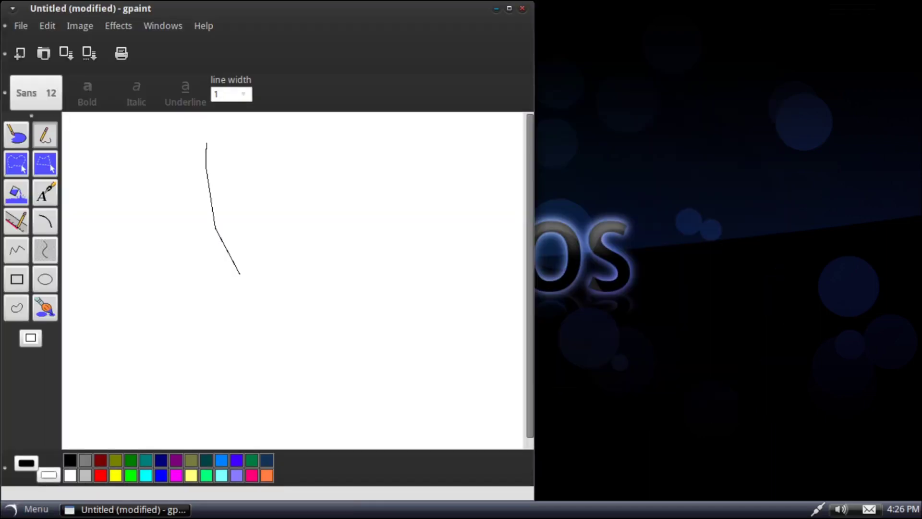
- Scribble freehand lines across the GNU Paint canvas and switch to the fill bucket
drag(239, 272, 63, 195)
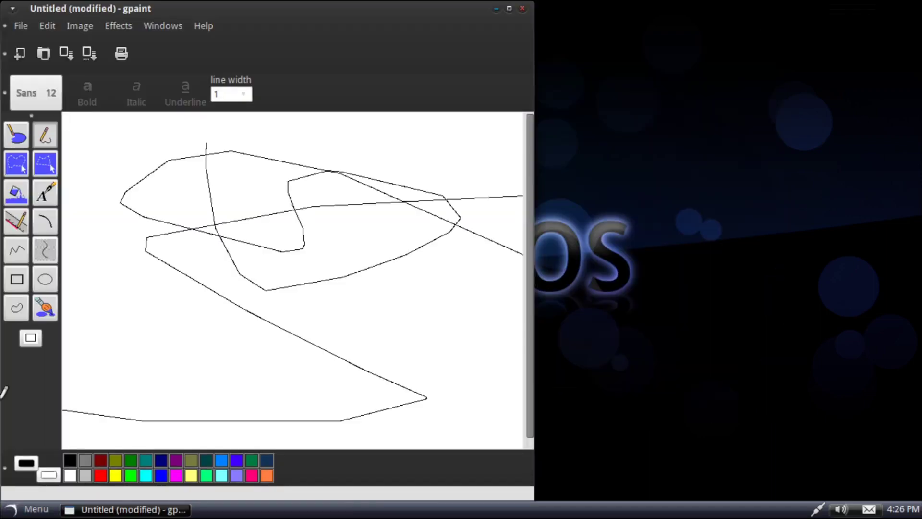
drag(202, 127, 180, 206)
click(17, 192)
- Fill the enclosed regions black, then recolour the shape dark teal
click(262, 217)
click(261, 241)
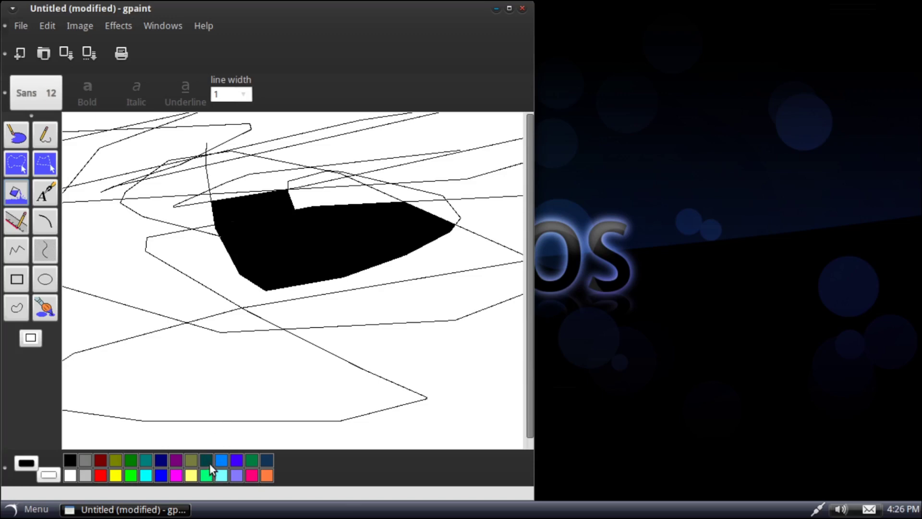
click(290, 268)
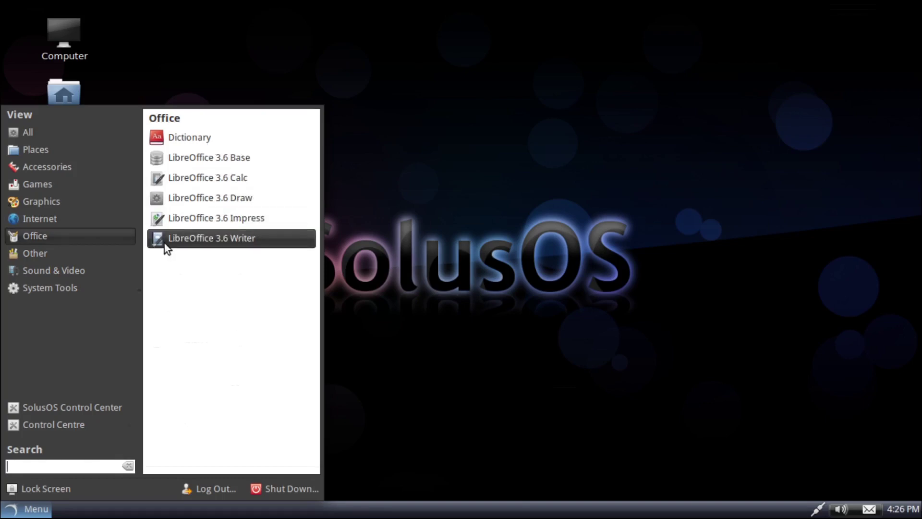
mouse_move(53, 270)
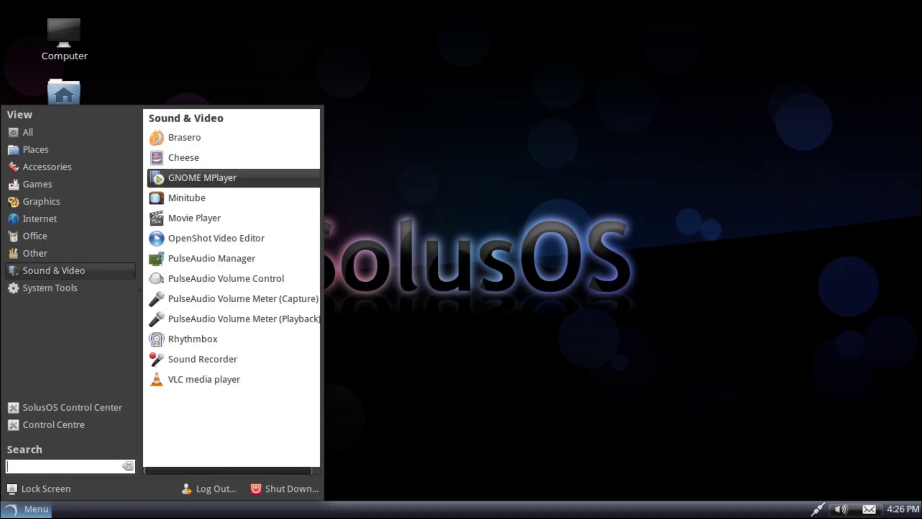
- Launch Minitube, view its About page, then start the channel search from the welcome screen
click(187, 198)
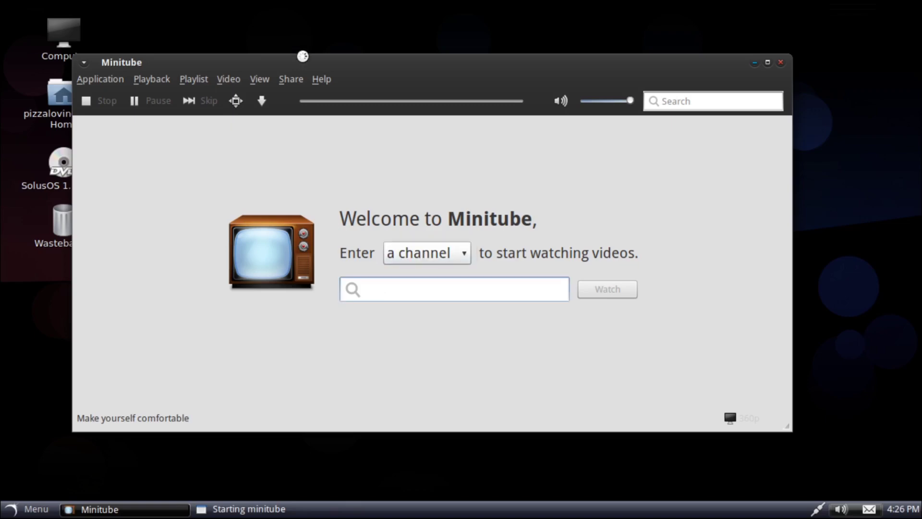
click(322, 79)
click(338, 143)
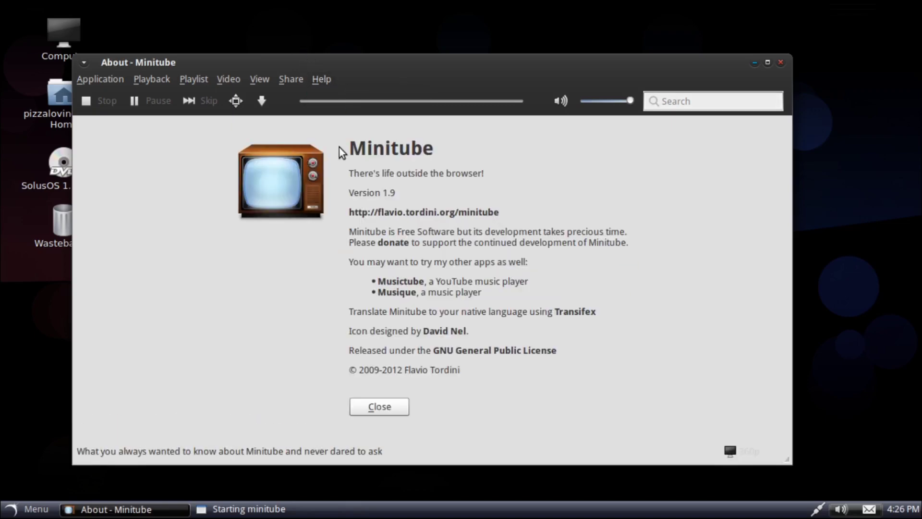
click(357, 404)
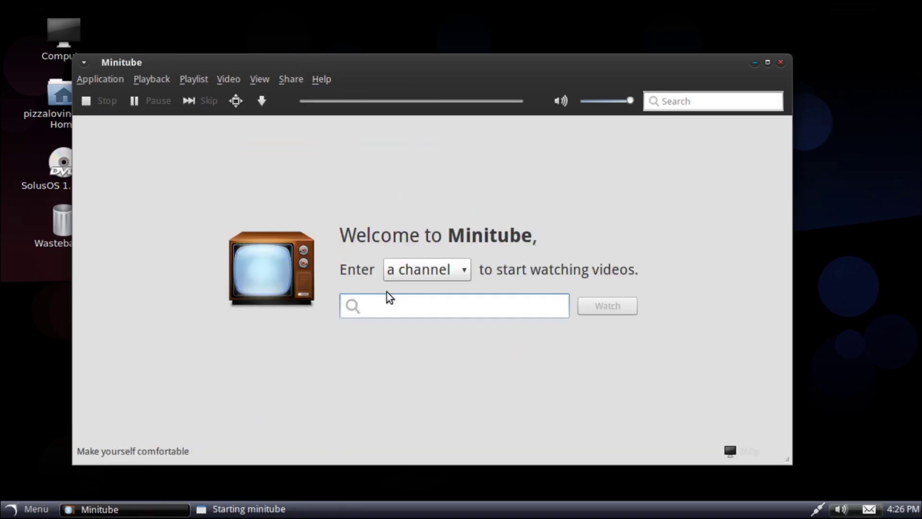
text(pizzalovingnerd)
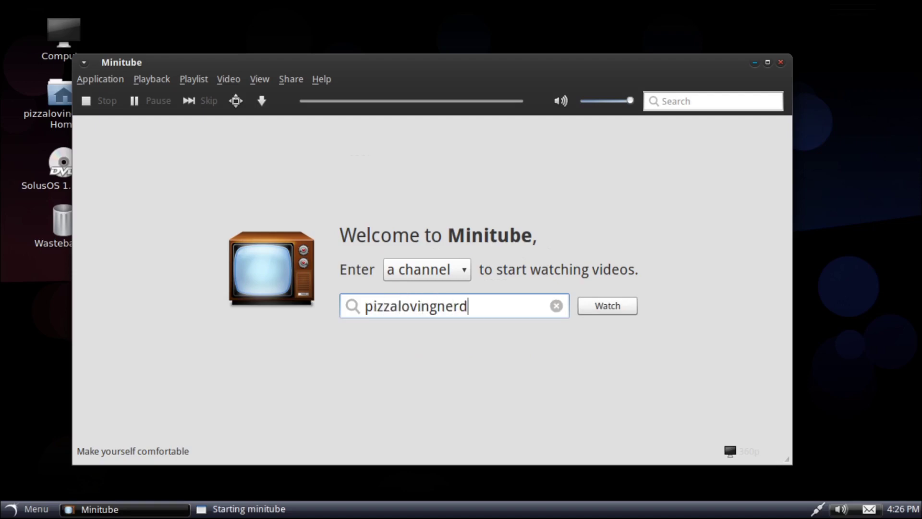
key(Return)
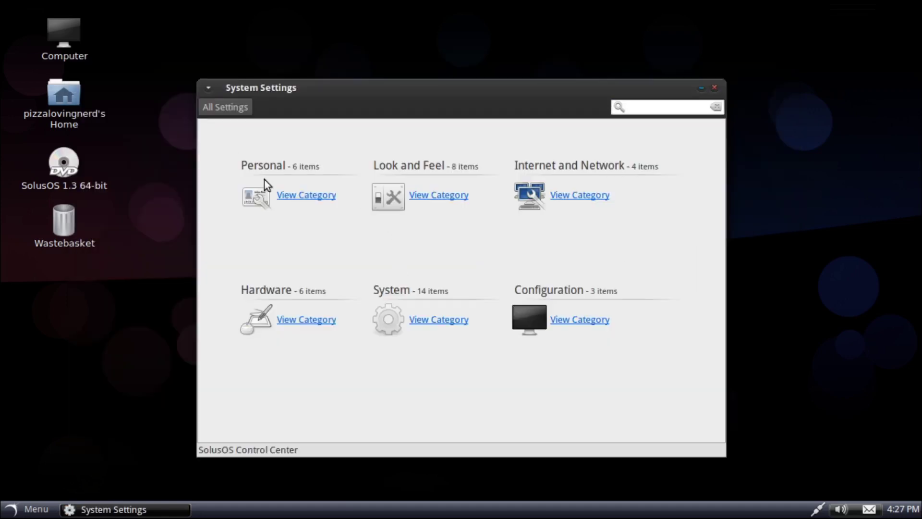
- Launch Add/Remove Software and view its About dialog showing gpk-application 2.30.2
click(554, 332)
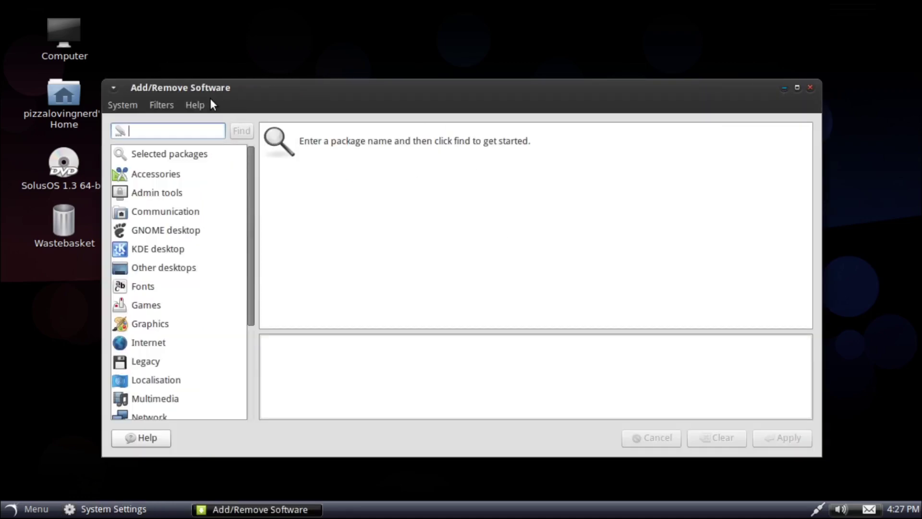
click(195, 104)
click(202, 143)
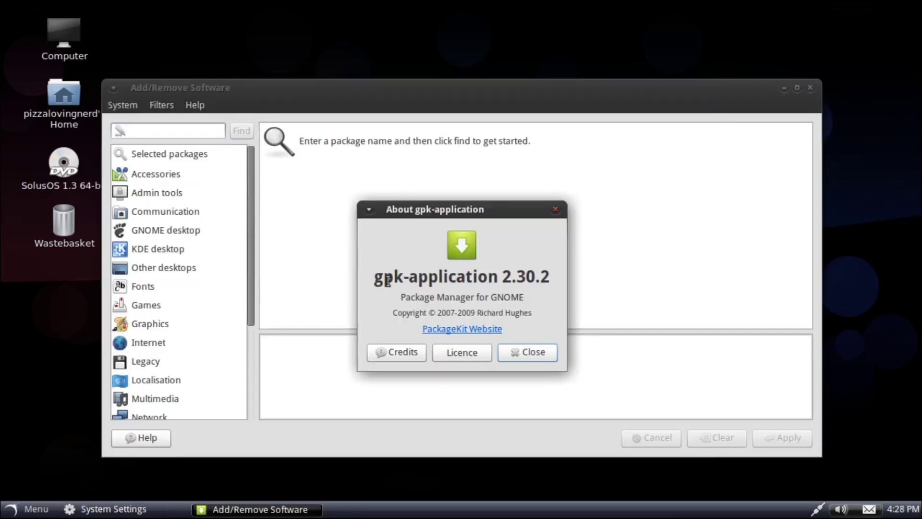
click(526, 352)
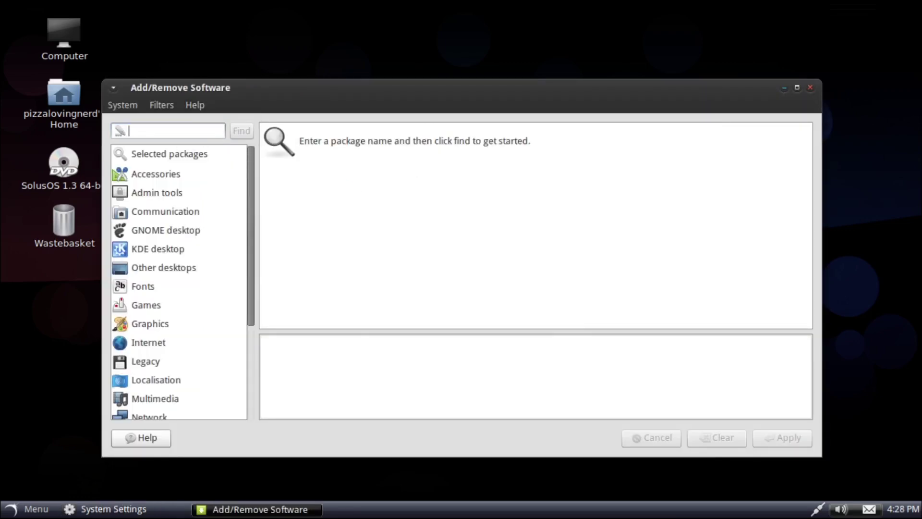
- List the KDE desktop and GNOME desktop package categories
click(158, 249)
scroll(180, 288, down, 5)
scroll(186, 234, up, 5)
click(186, 229)
scroll(186, 229, down, 8)
scroll(186, 232, up, 5)
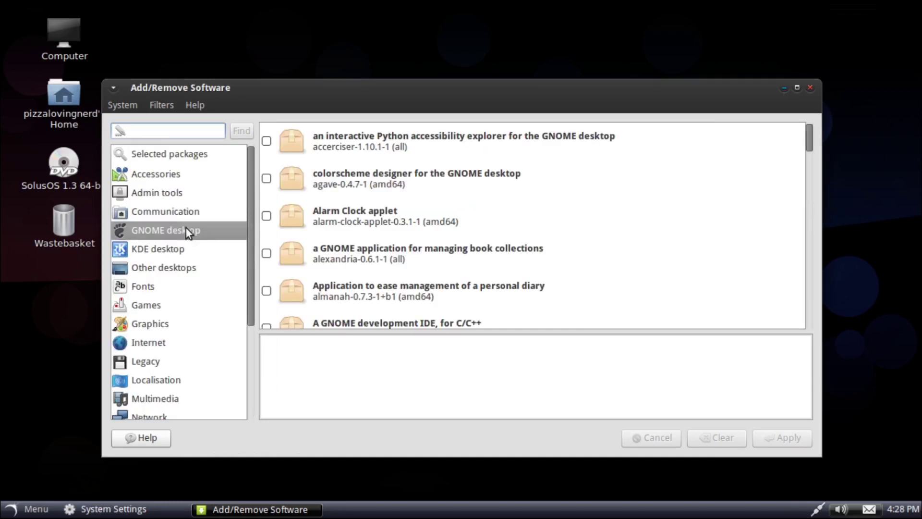
scroll(783, 186, down, 5)
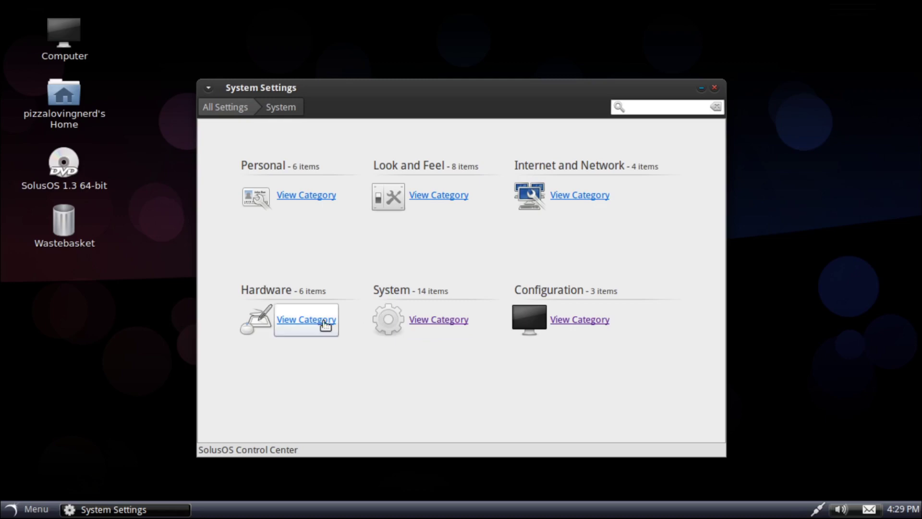
- Browse the Hardware category, then the Personal category's About Me details
click(306, 319)
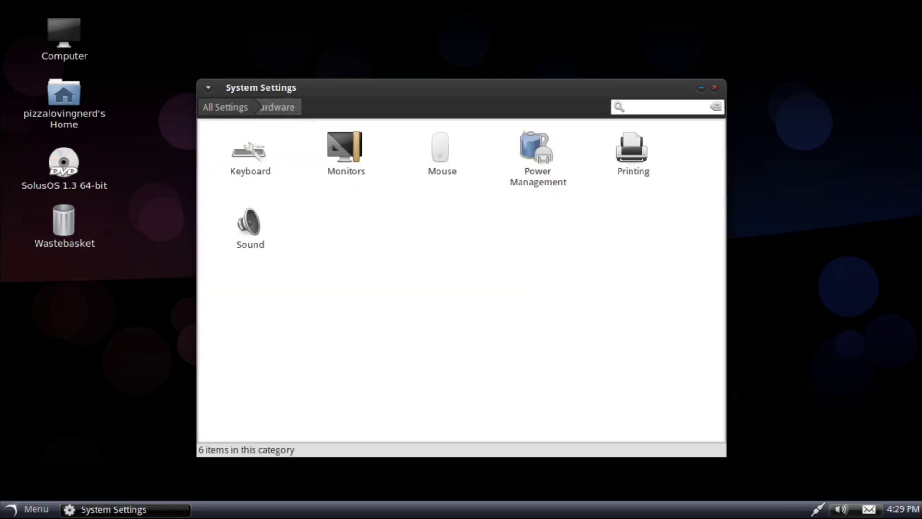
click(225, 106)
click(263, 166)
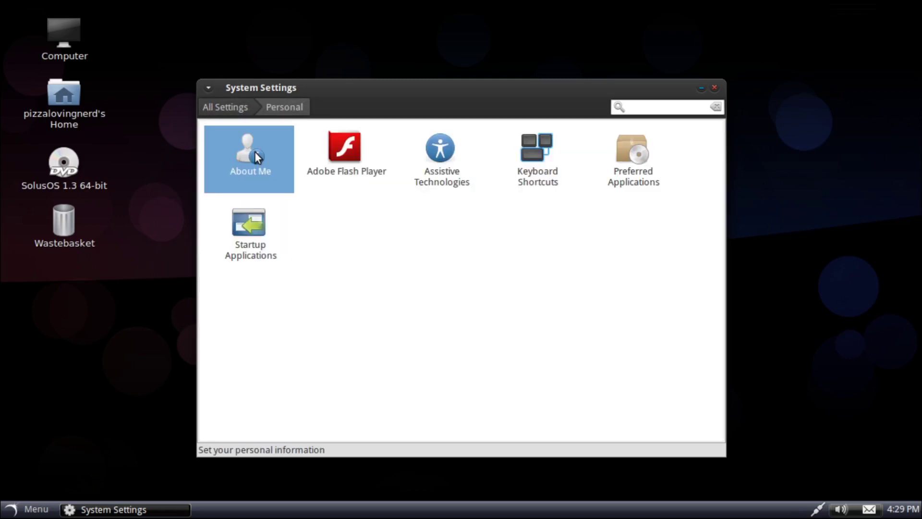
click(257, 156)
- Review the About Me Address, Personal Info and Contact fields
click(339, 150)
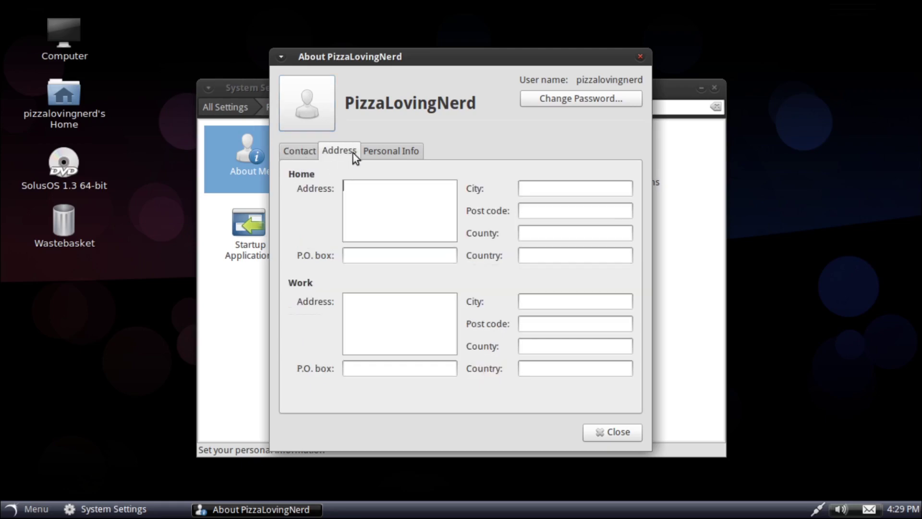
click(387, 151)
click(303, 150)
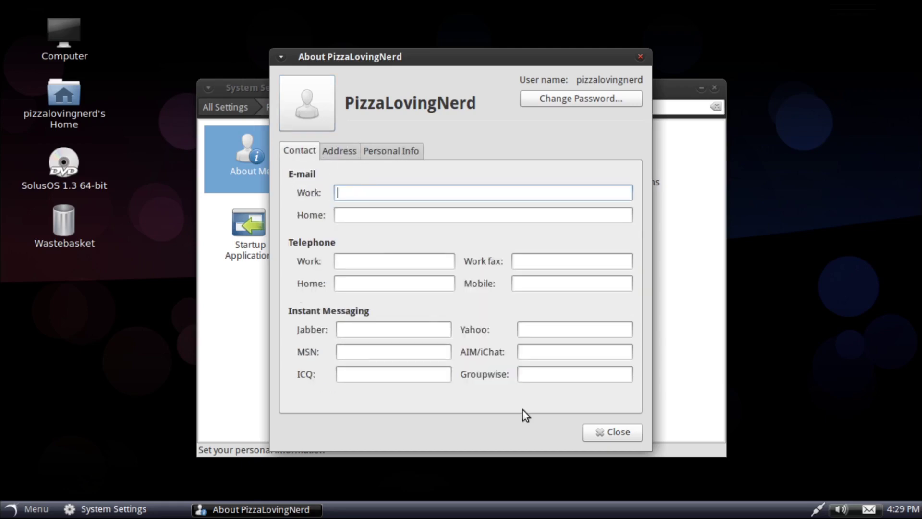
- Close the settings windows and bring up the bottom panel's About Panels dialog
click(612, 432)
click(715, 87)
right_click(492, 509)
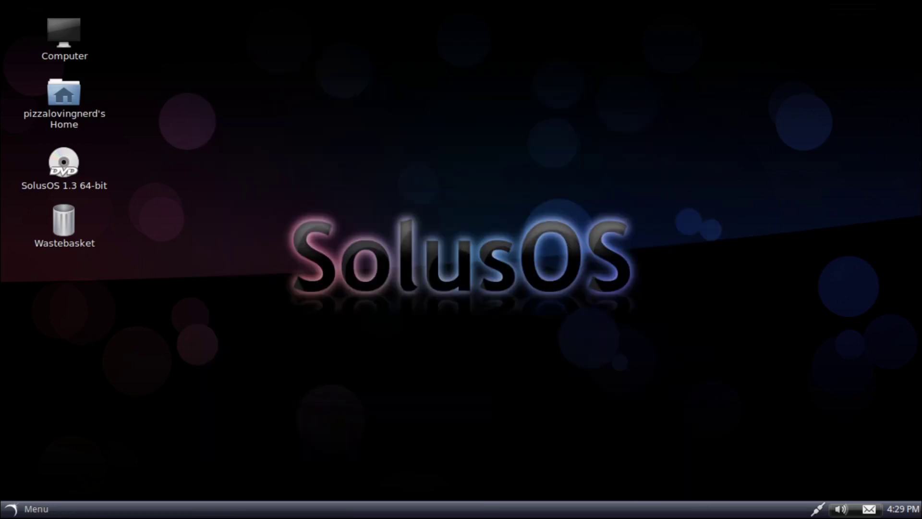
click(534, 499)
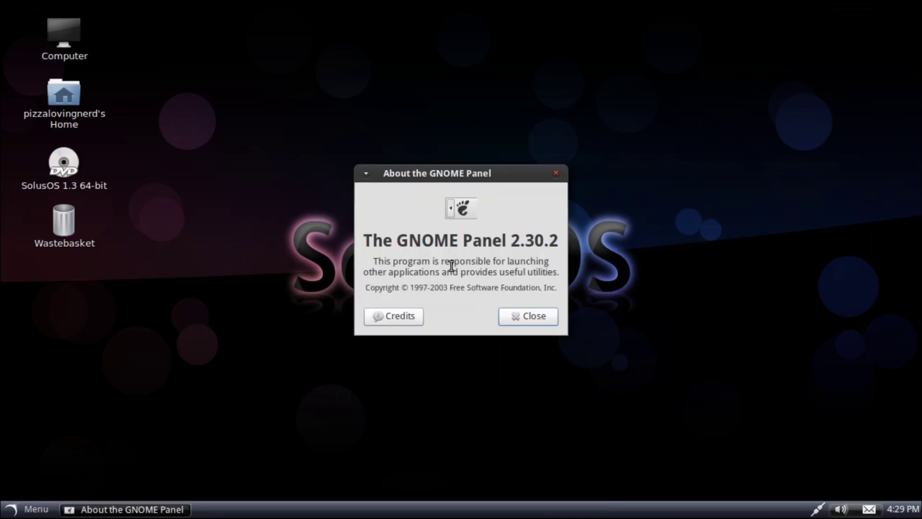
- Highlight the GNOME Panel title and the 30 in version 2.30.2 to confirm it
drag(436, 242, 506, 242)
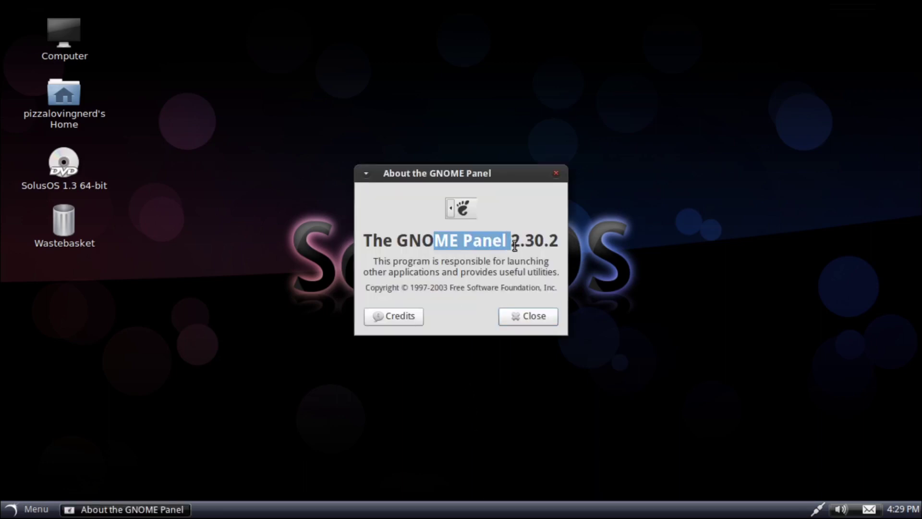
click(535, 241)
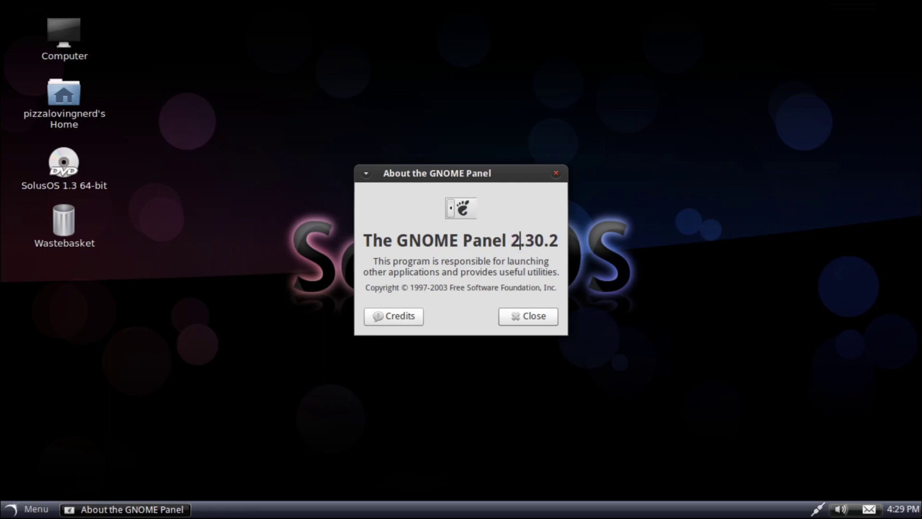
drag(520, 241, 549, 242)
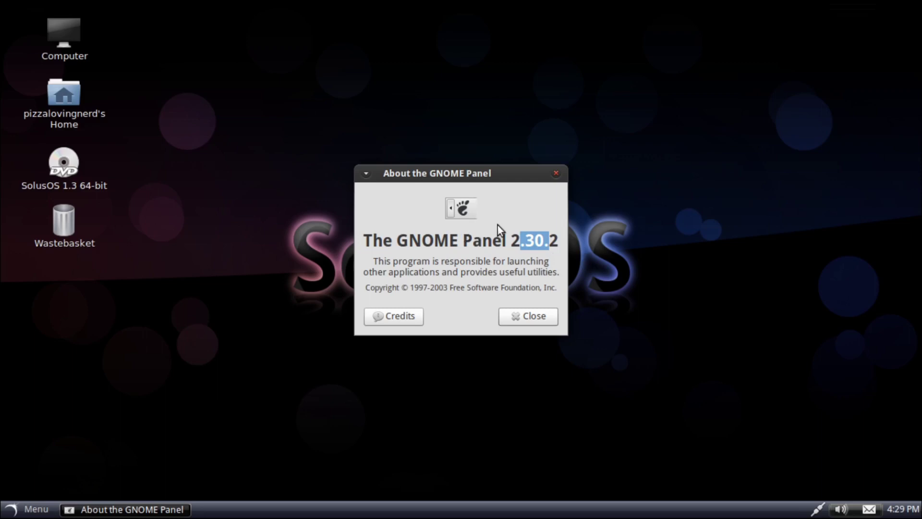
click(535, 239)
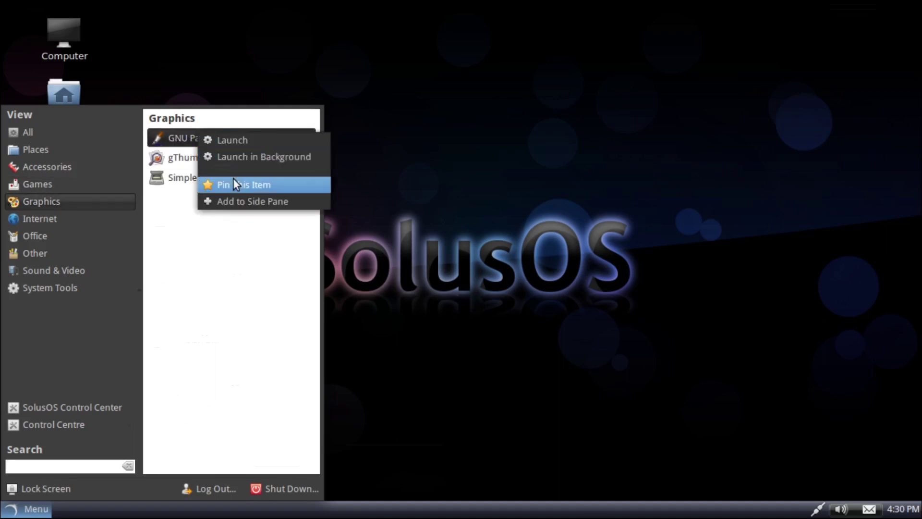
- Pin GNU Paint to the menu's pinned items and launch it from its entry options
click(231, 184)
right_click(171, 137)
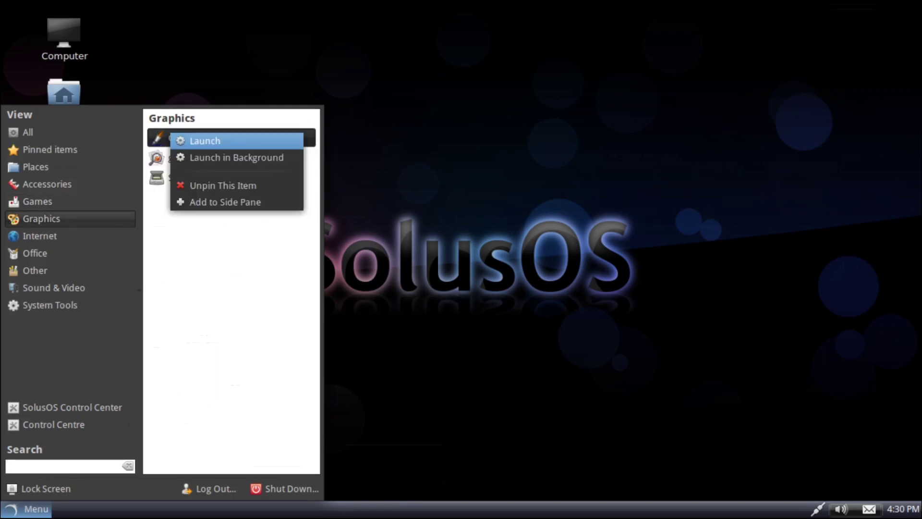
click(204, 141)
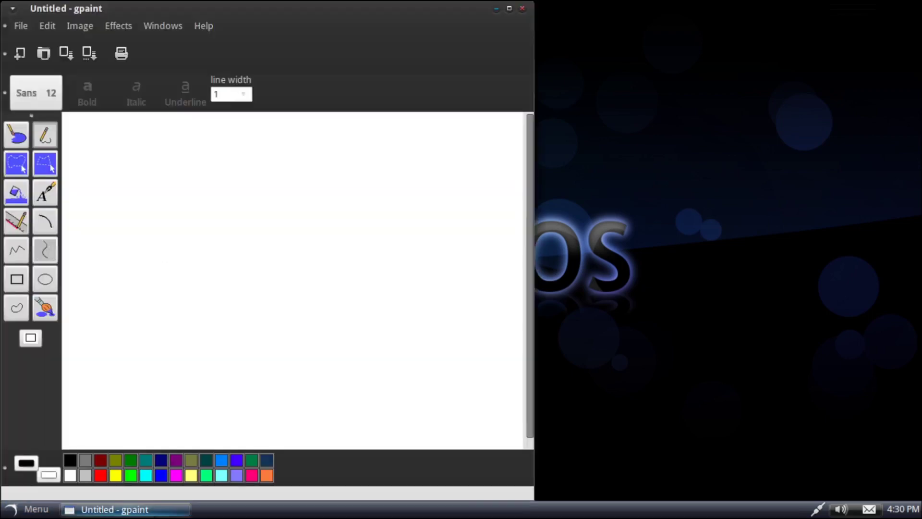
right_click(114, 510)
- Reopen the applications menu and view Places, then the Pinned items listing GNU Paint
click(37, 508)
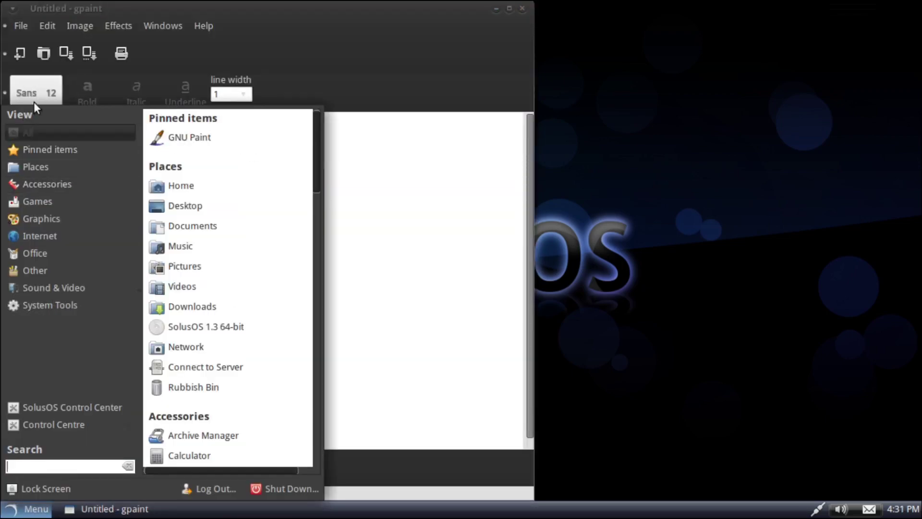
click(36, 167)
click(50, 149)
click(383, 22)
click(522, 8)
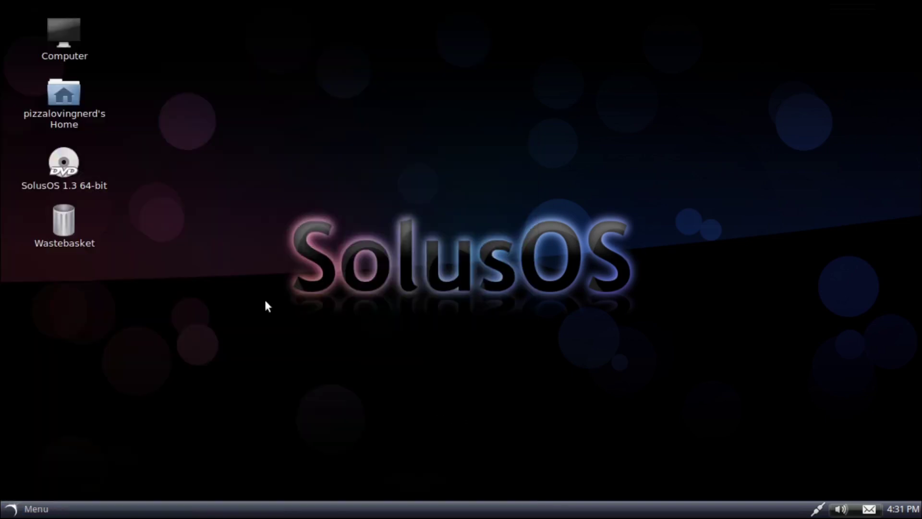
drag(275, 205, 646, 326)
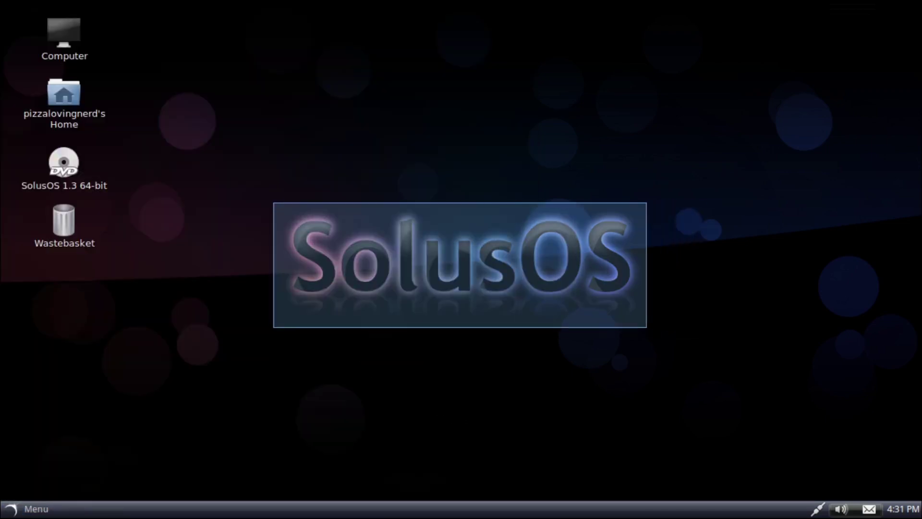
drag(274, 203, 147, 206)
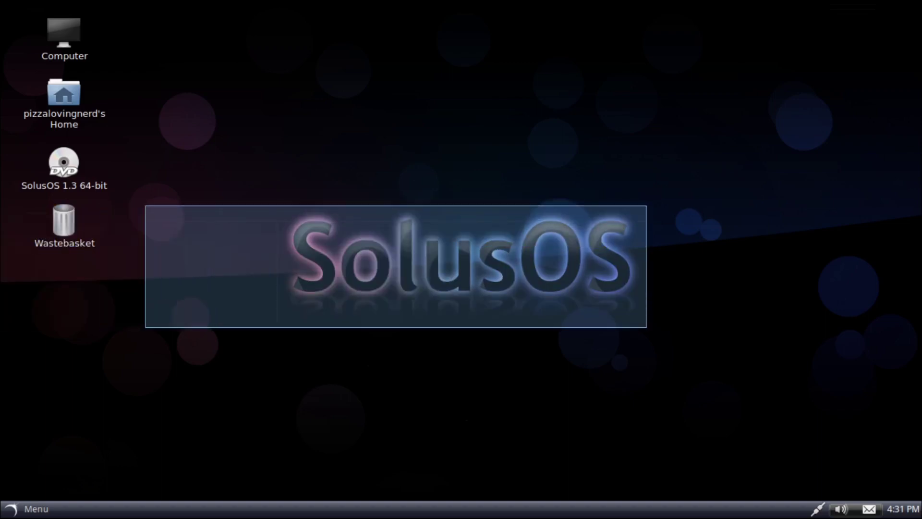